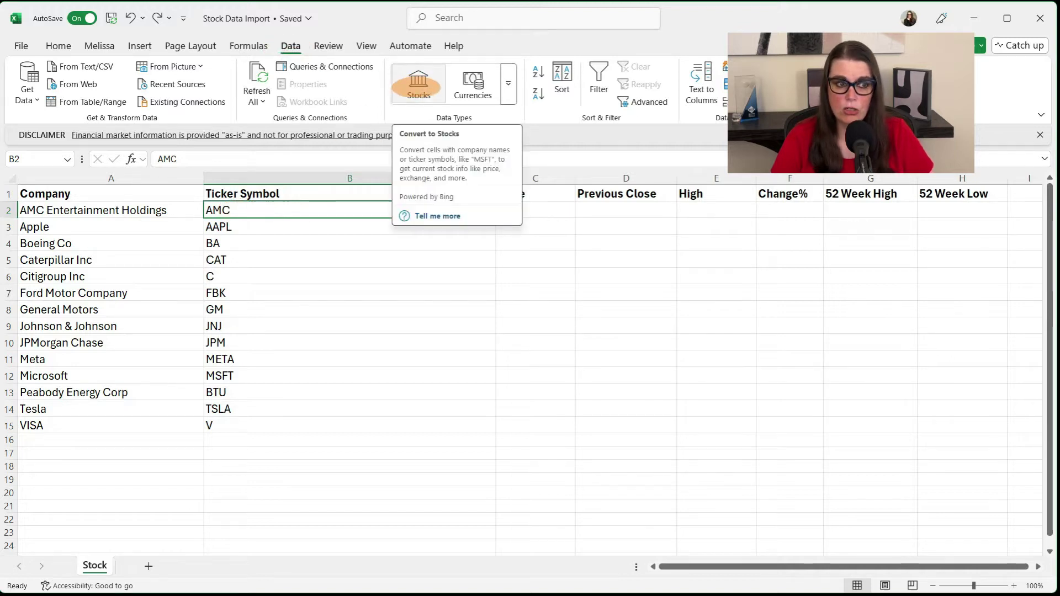
- Convert the AMC ticker in B2 to the Stocks data type, undoing the accidental fill-down
click(418, 84)
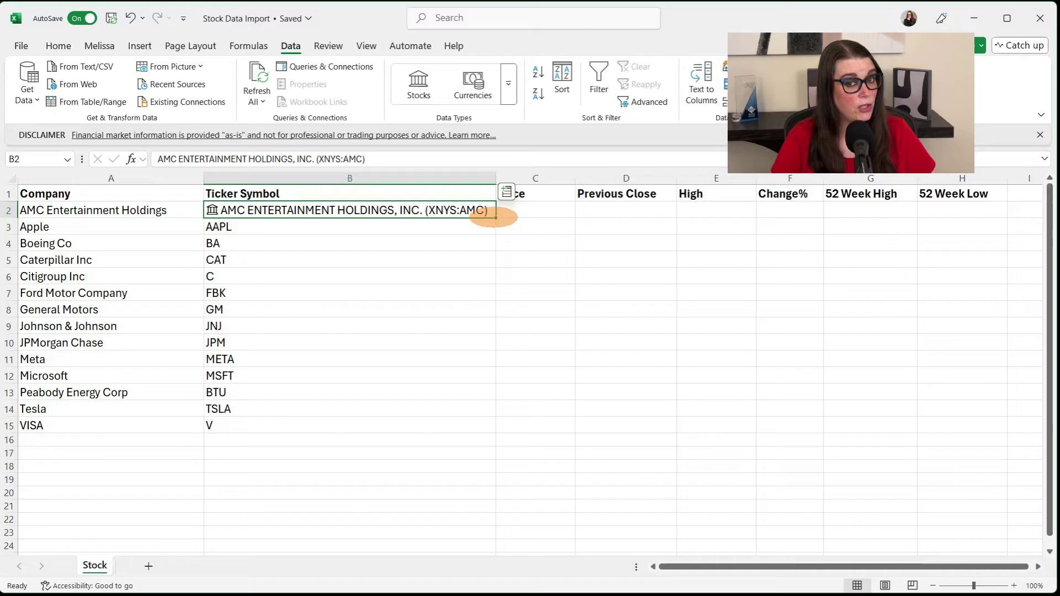
double_click(496, 218)
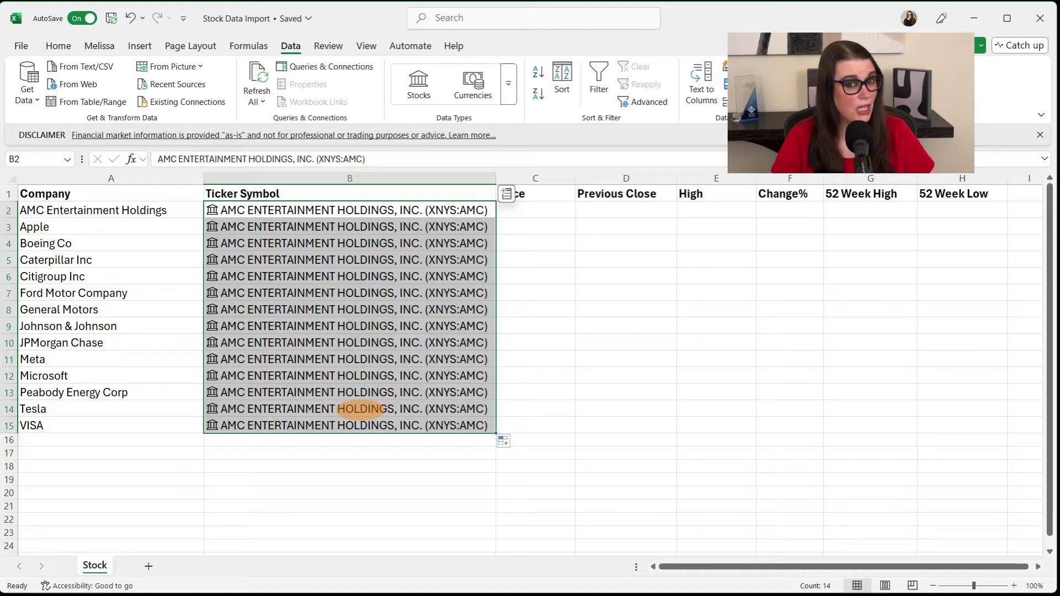
key(ctrl+z)
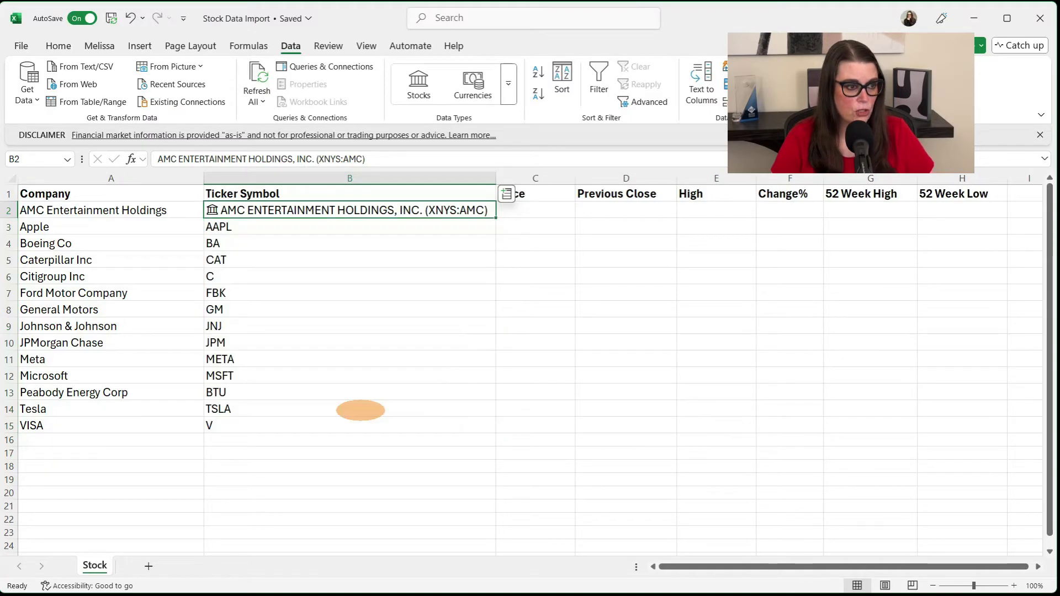
- Convert all tickers in B2:B15, AMC through Visa, to linked Stocks records at once
key(ctrl+z)
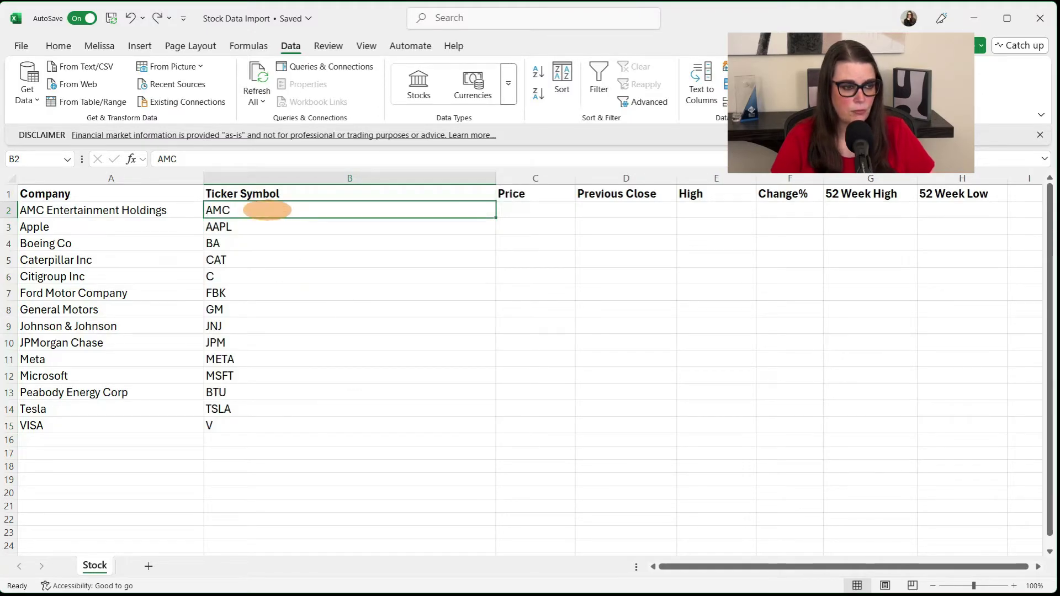
drag(268, 210, 282, 427)
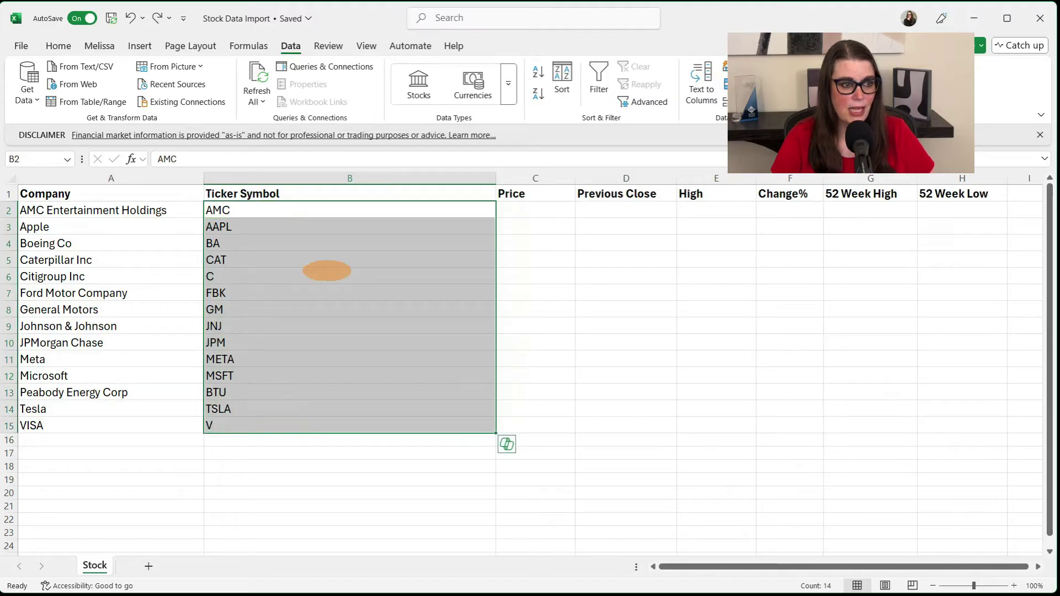
click(419, 84)
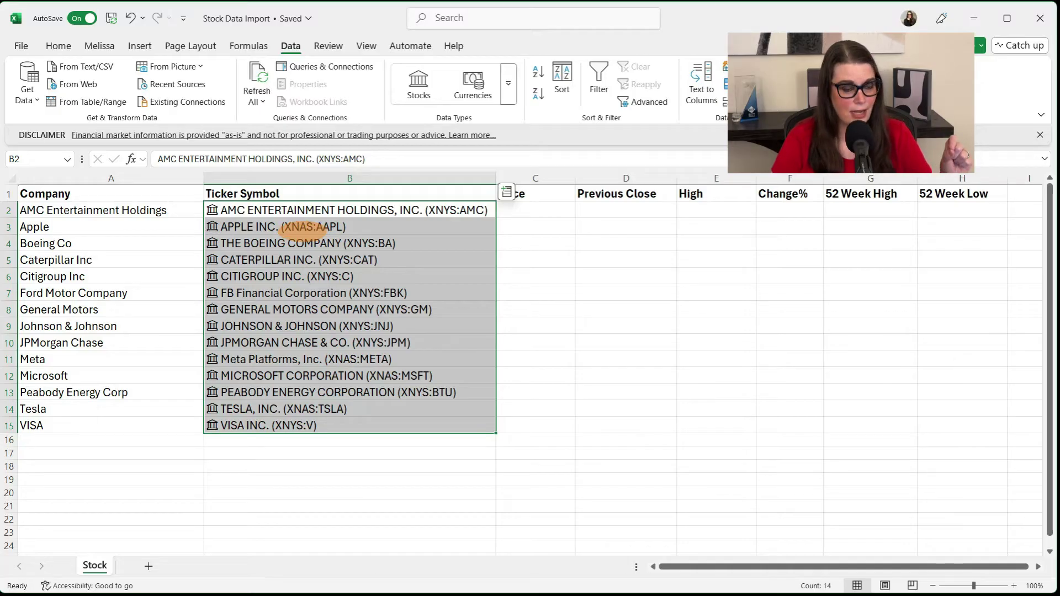
click(533, 209)
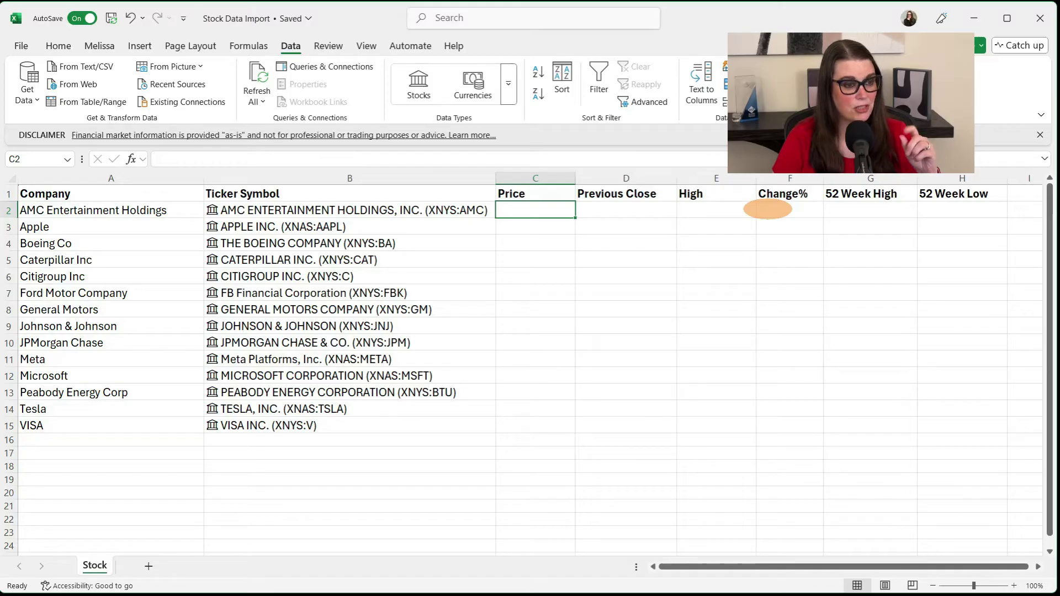
- Add AMC's Price and Previous Close fields into C2 and D2
click(353, 209)
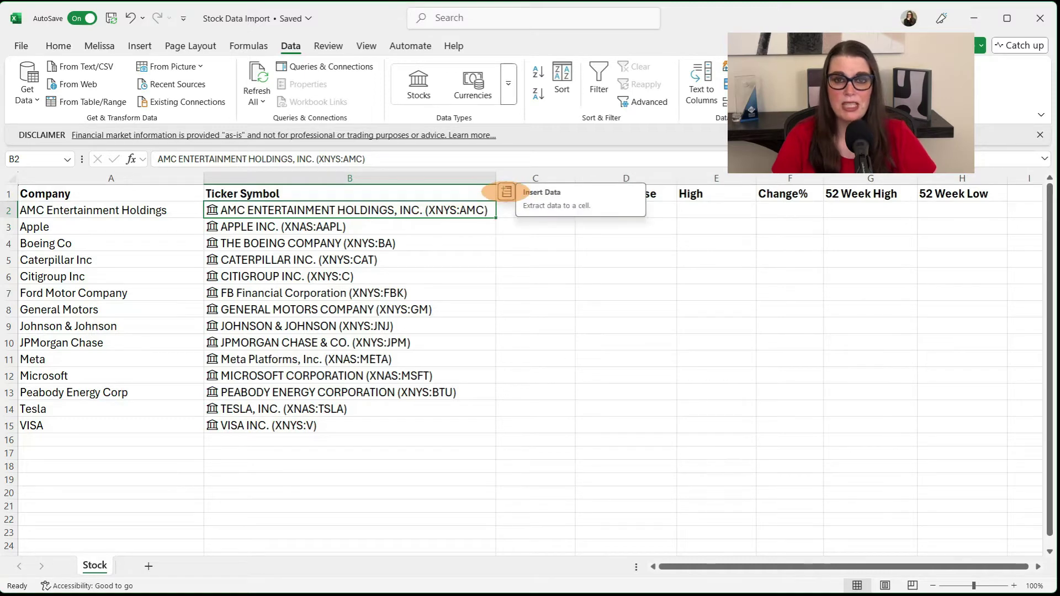
click(506, 191)
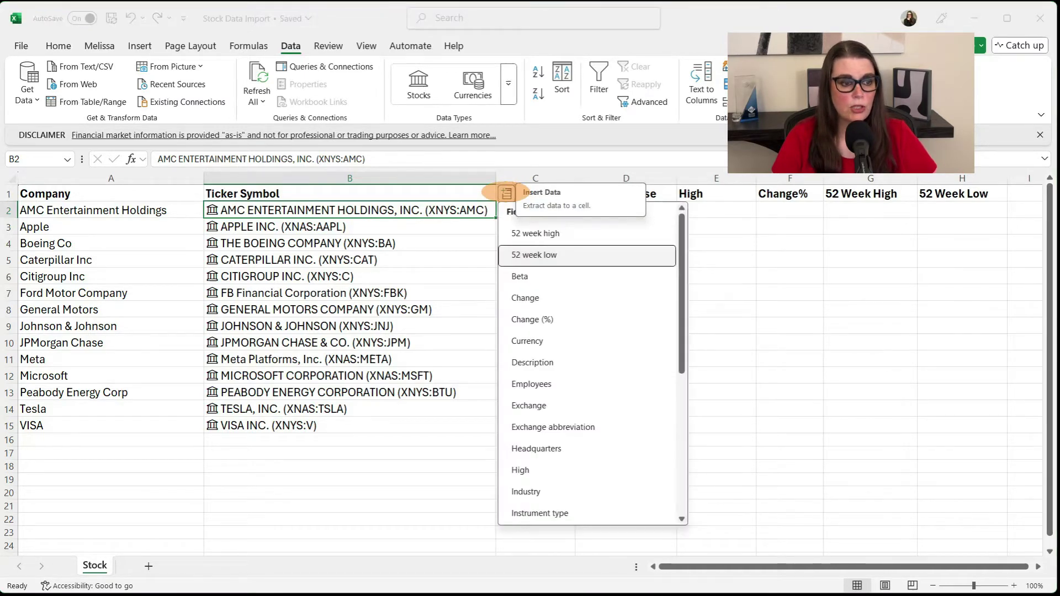
scroll(580, 400, down, 3)
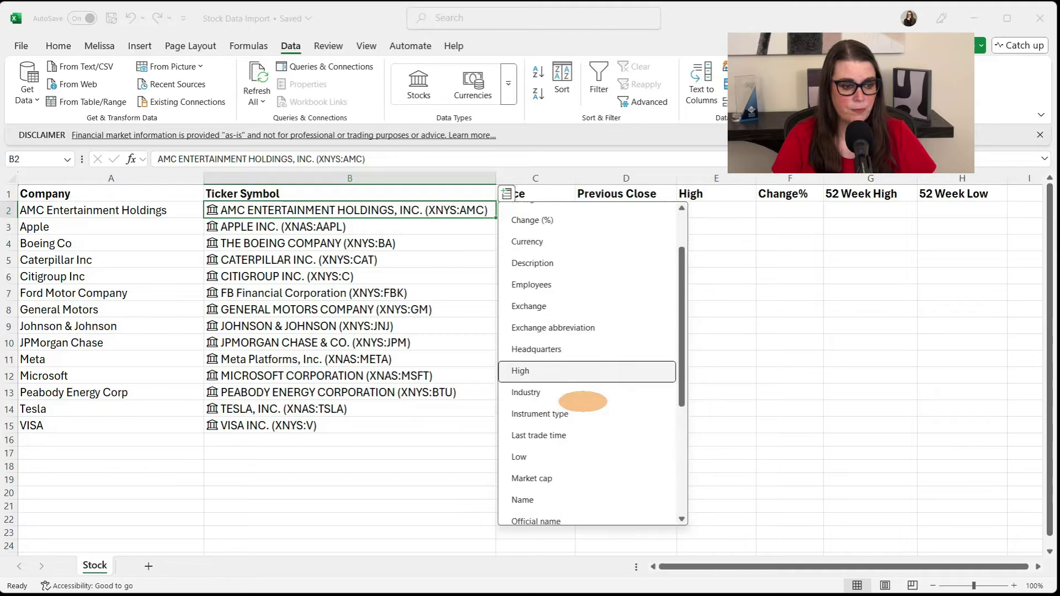
scroll(581, 403, down, 1)
click(526, 514)
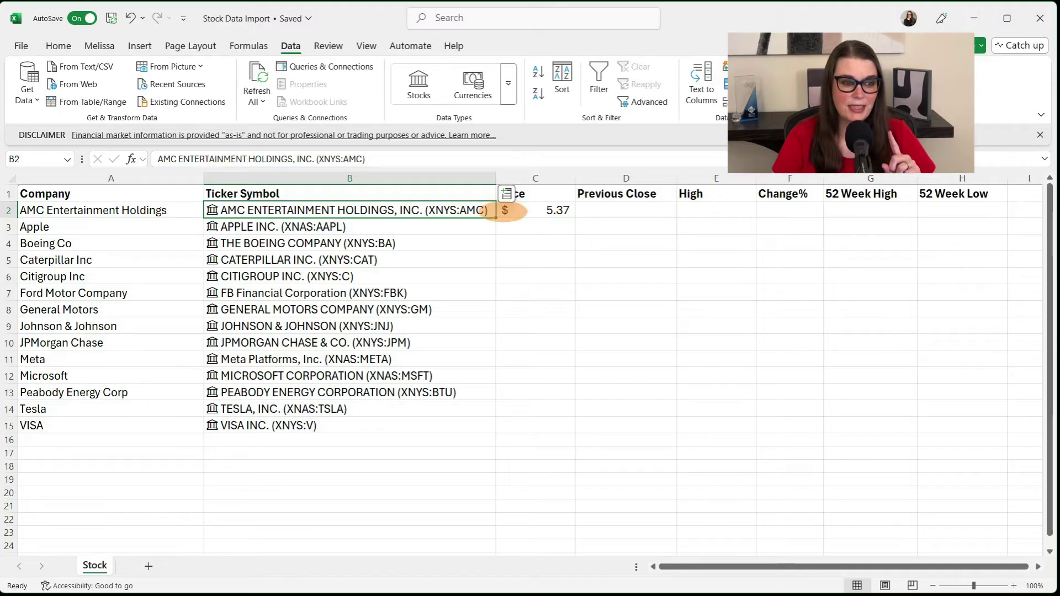
click(503, 193)
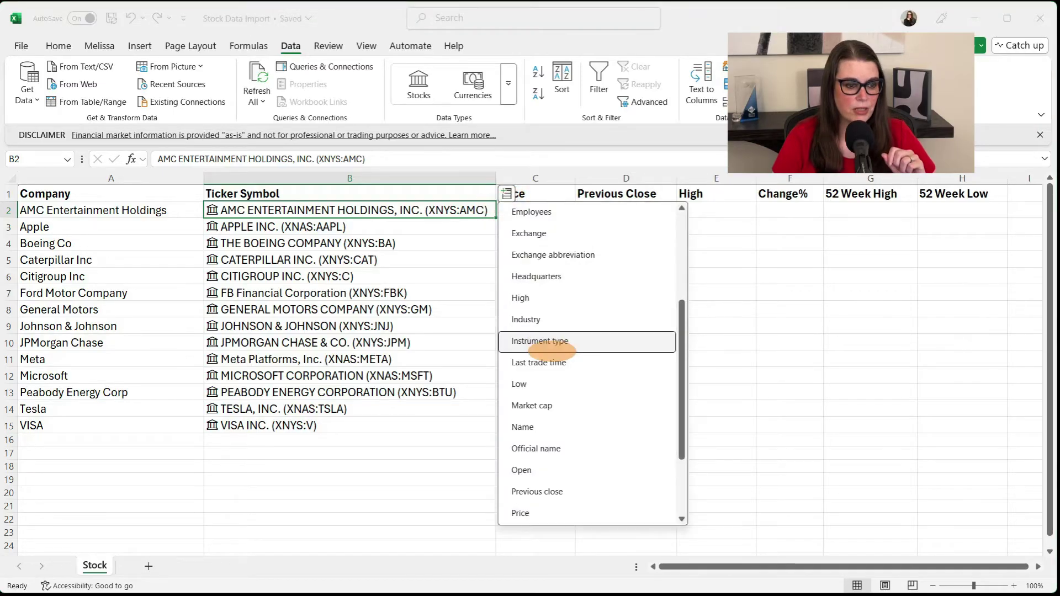
click(537, 491)
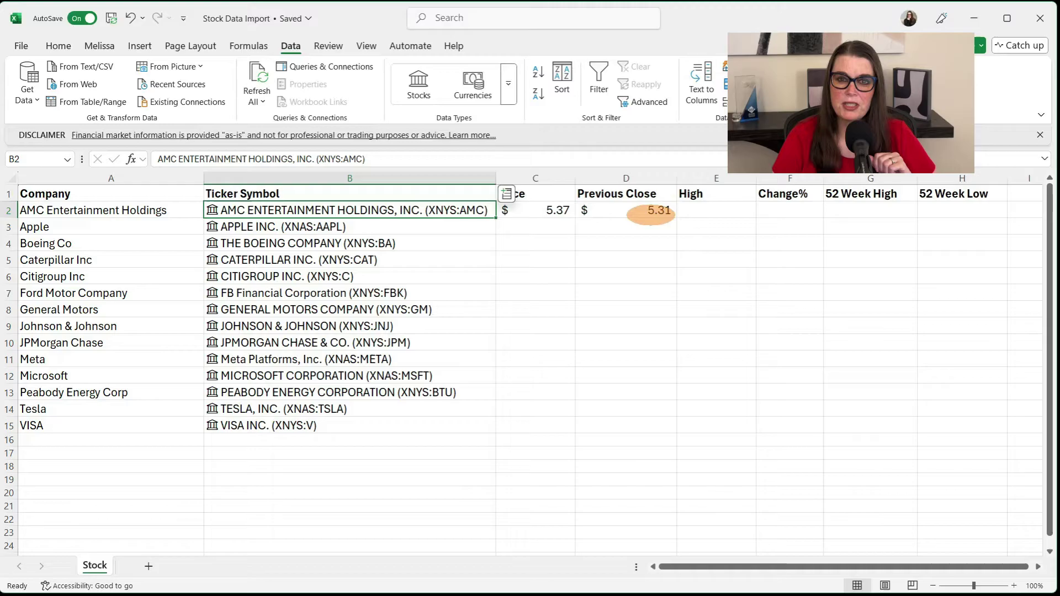
- Add AMC's High, Change (%), 52 week high and 52 week low into E2:H2
click(505, 194)
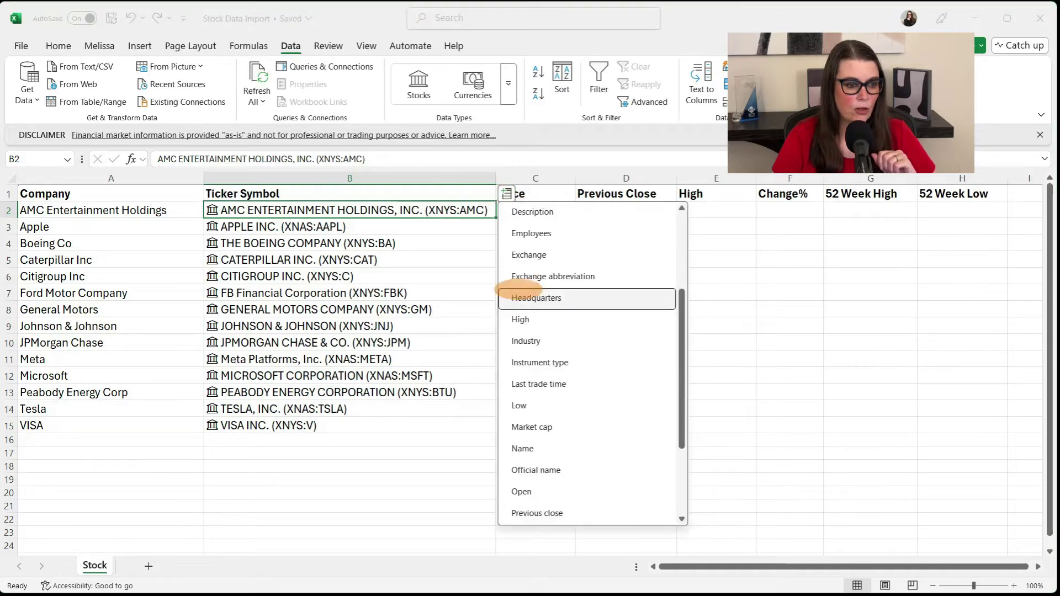
click(520, 319)
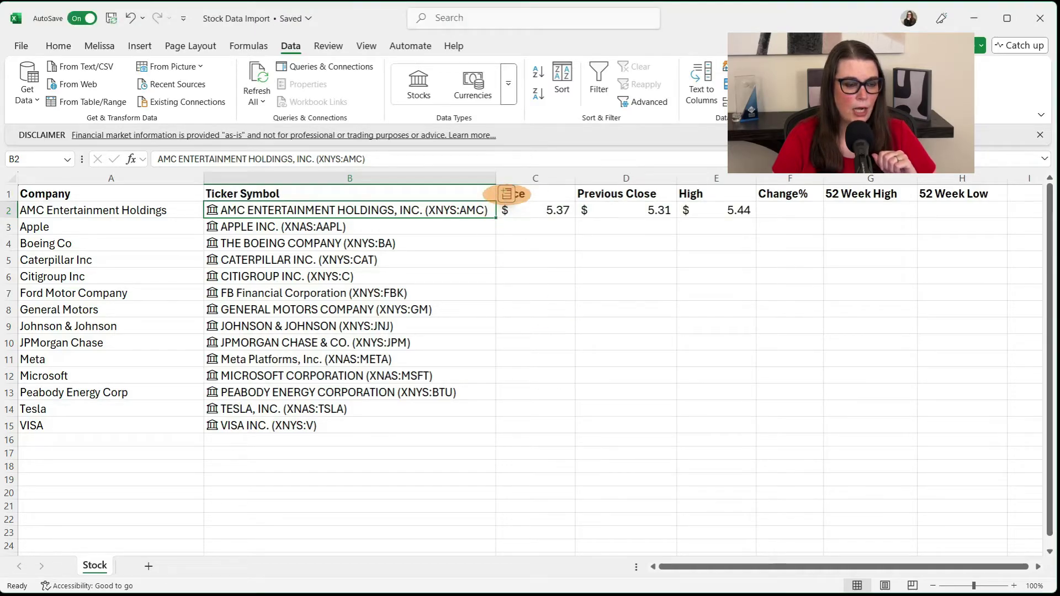
click(507, 193)
click(529, 319)
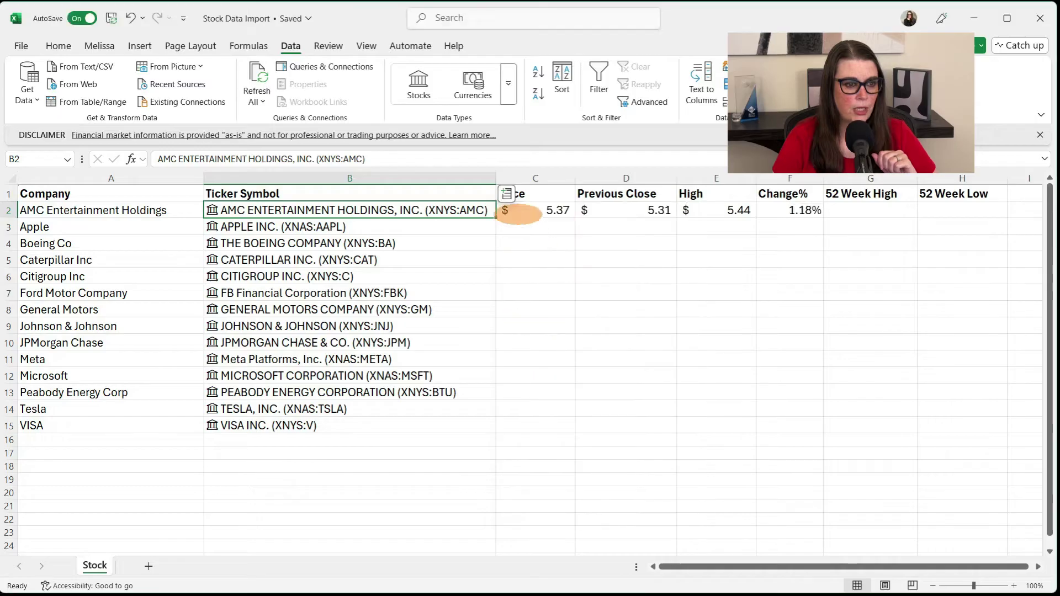
click(506, 194)
click(524, 233)
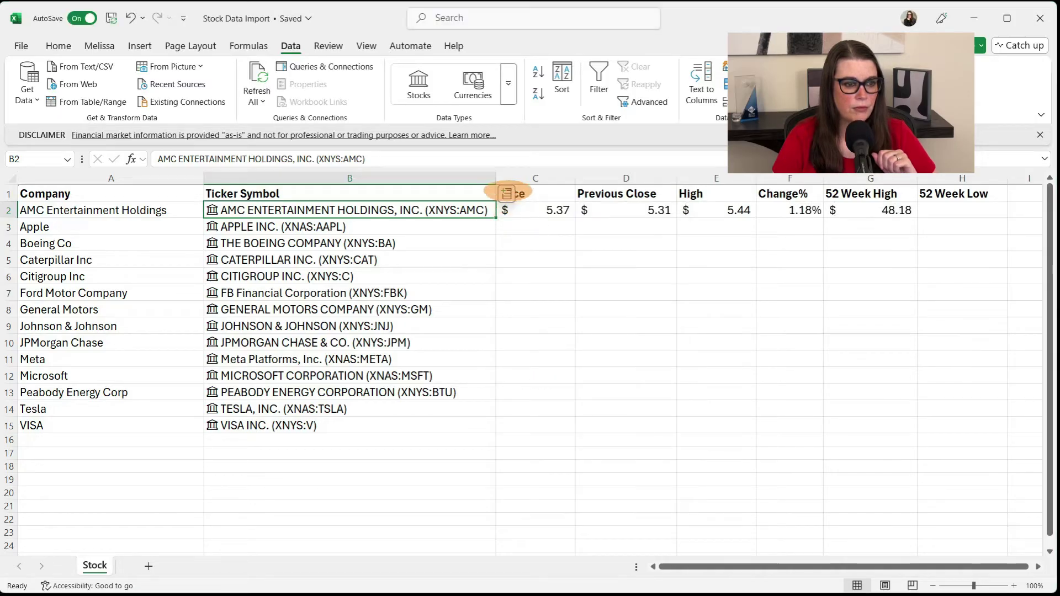
click(506, 193)
click(522, 255)
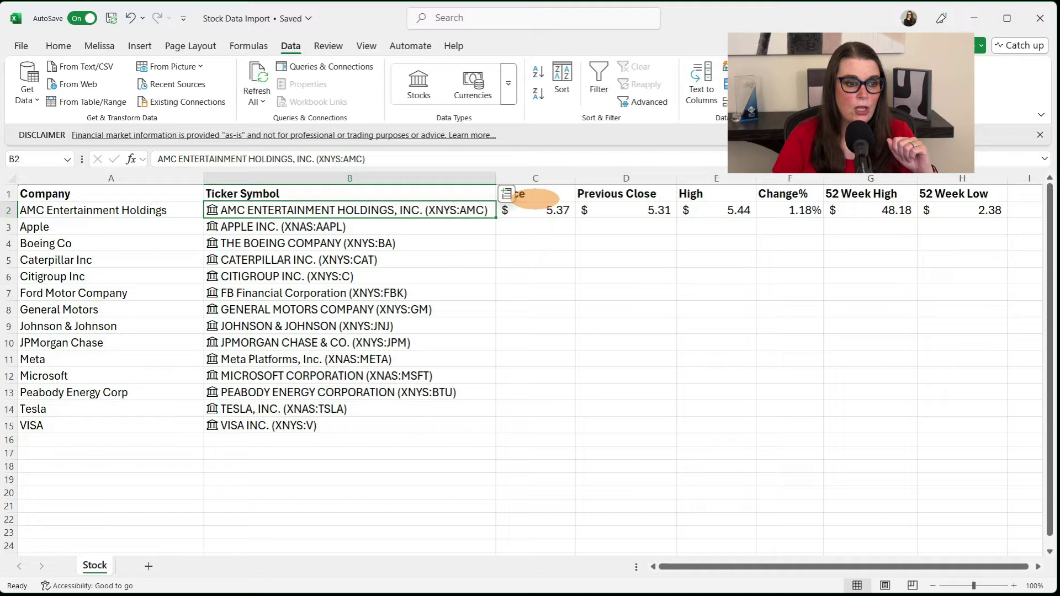
- Fill the C2:H2 stock field formulas down to row 15 for all fourteen companies
drag(525, 209, 975, 209)
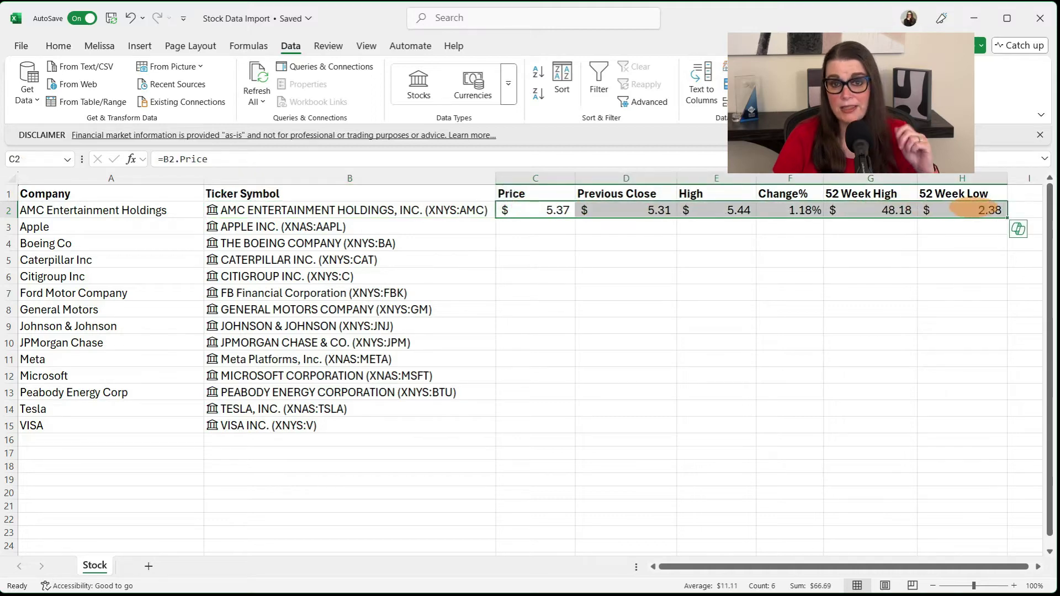
double_click(1006, 218)
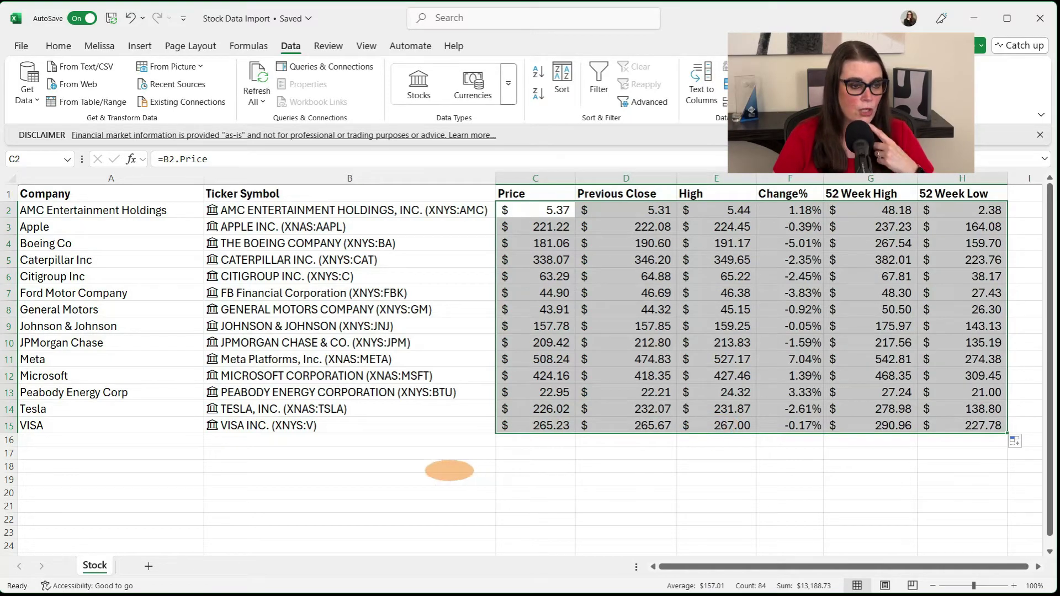
click(450, 470)
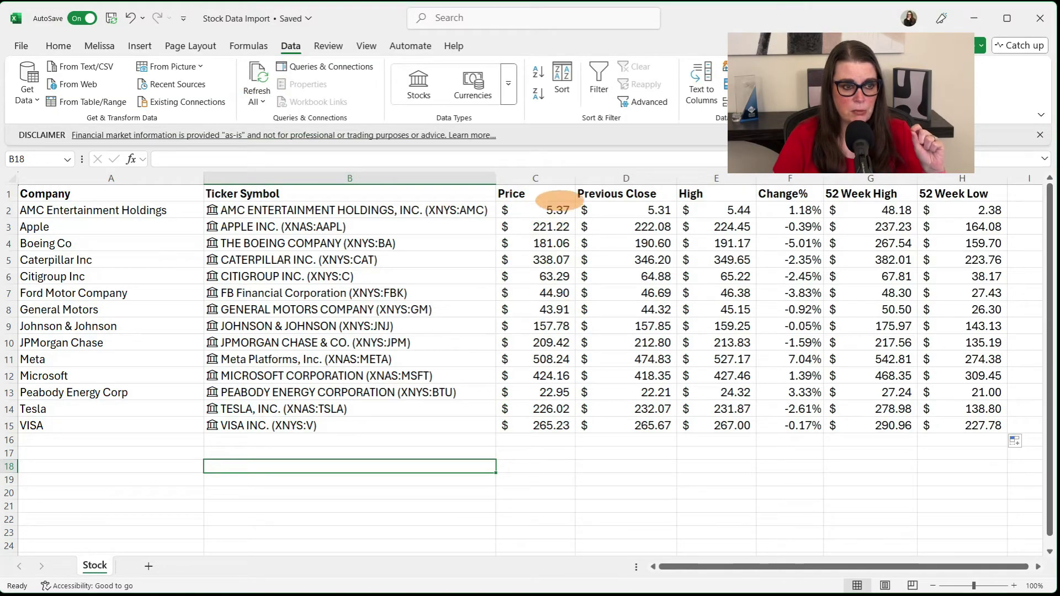
- Run Refresh All twice to update the stock prices, then select B2
click(255, 72)
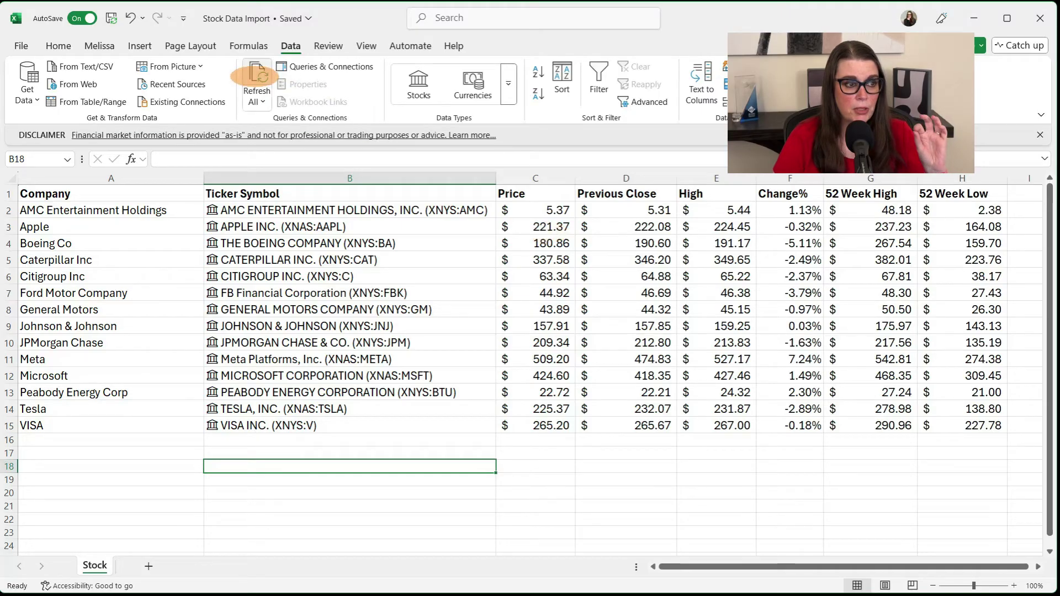
click(255, 72)
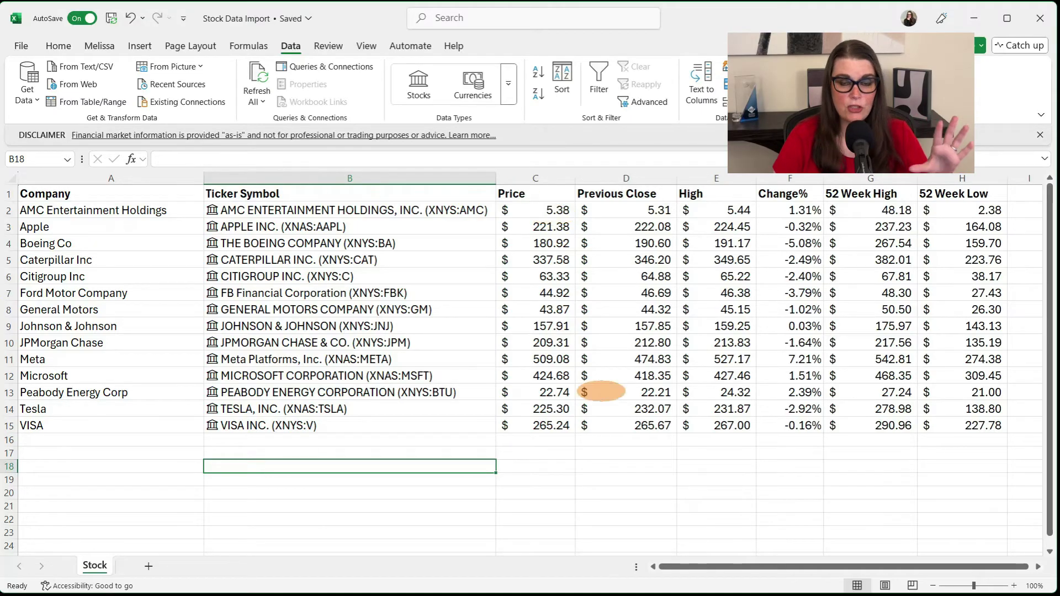
click(288, 209)
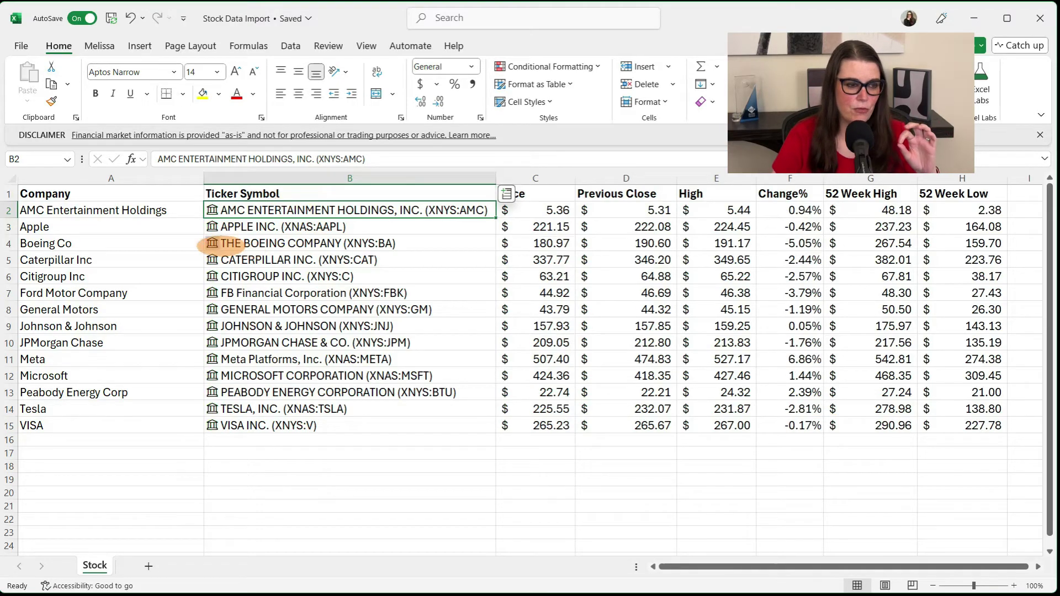
- Insert a clustered column chart of B1:H15 and enlarge it over the table
drag(271, 193, 994, 426)
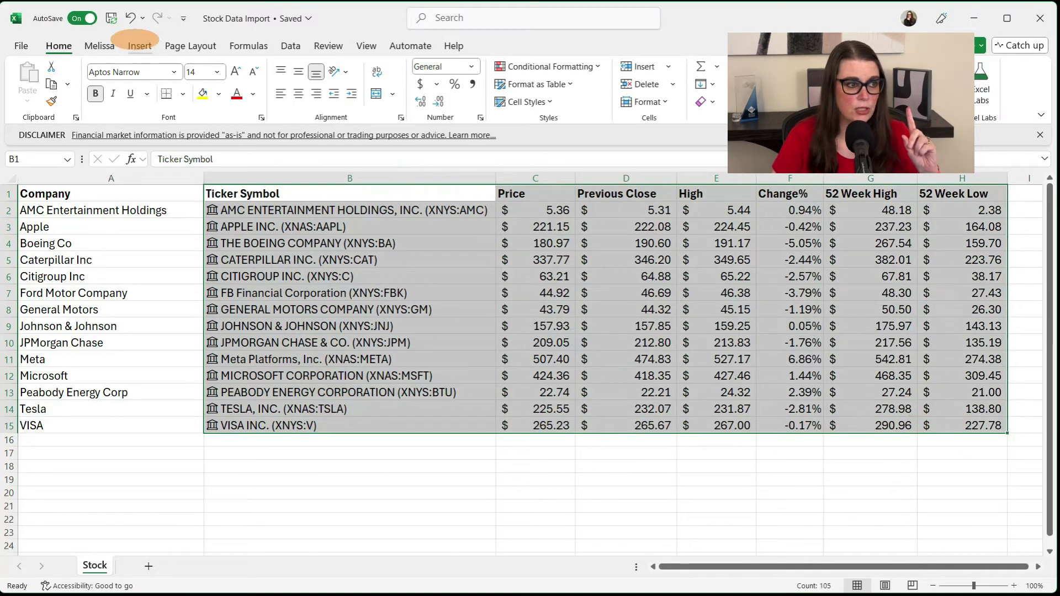
click(139, 44)
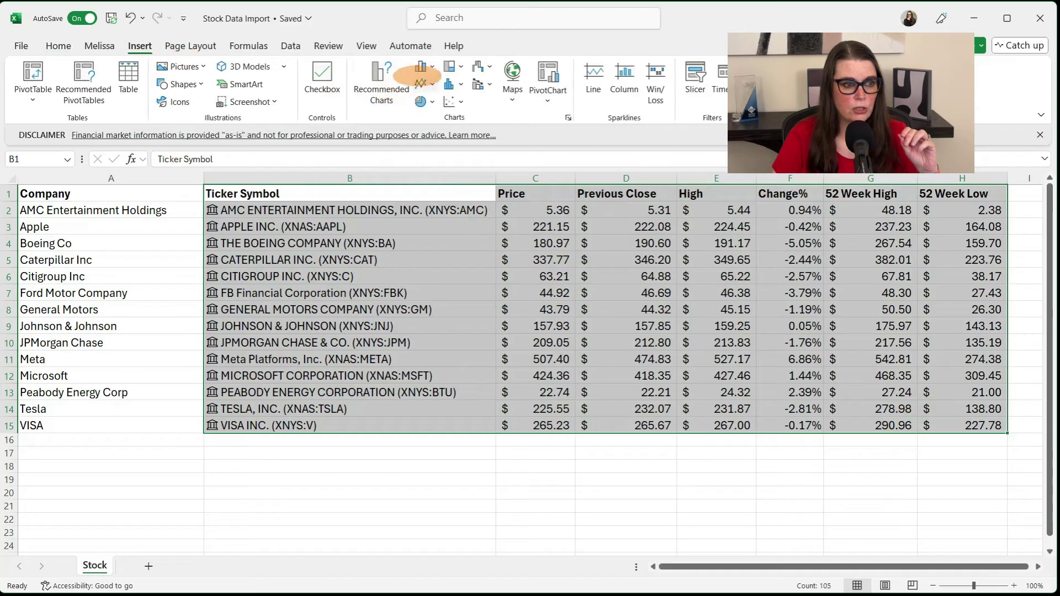
click(421, 66)
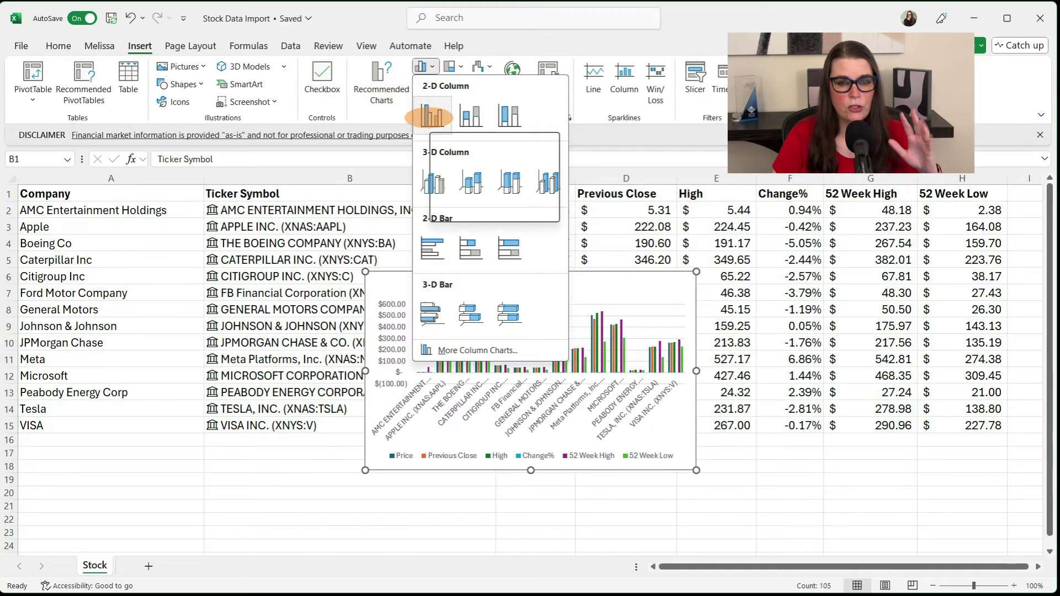
click(430, 116)
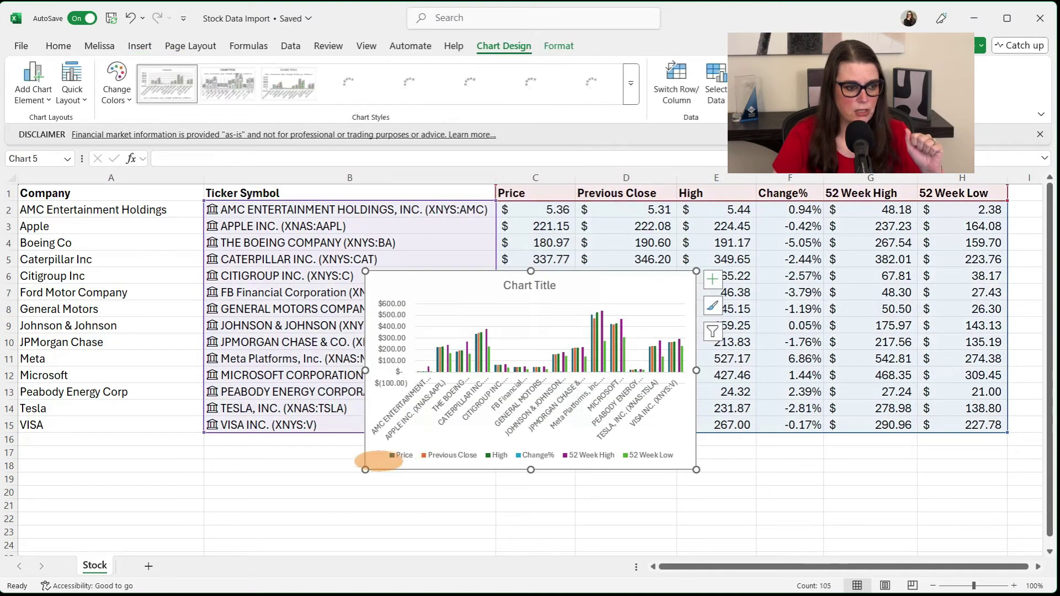
drag(365, 470, 284, 520)
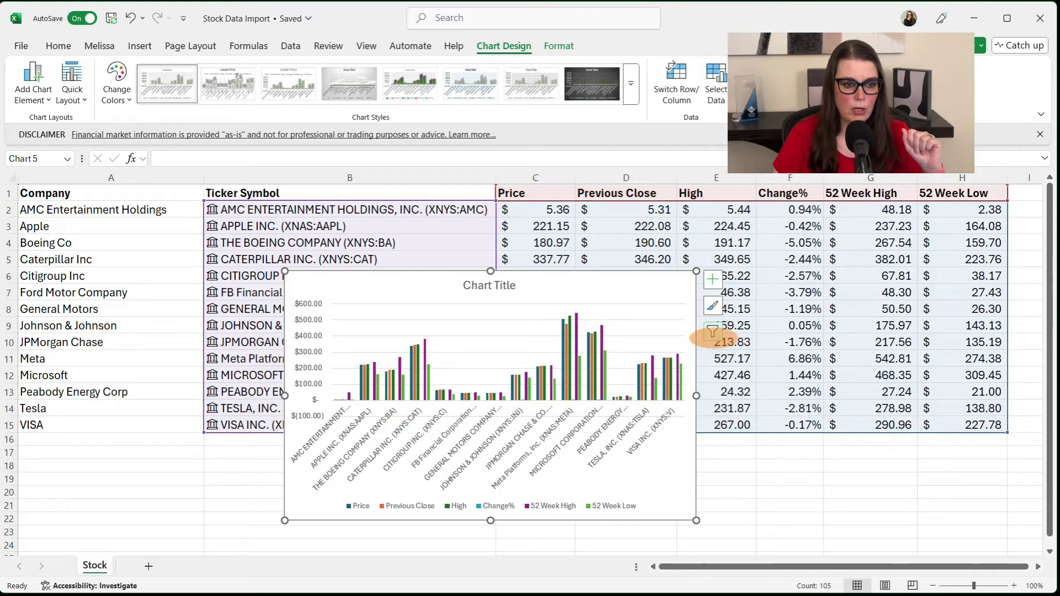
- Filter the chart to show only the Price series
click(712, 331)
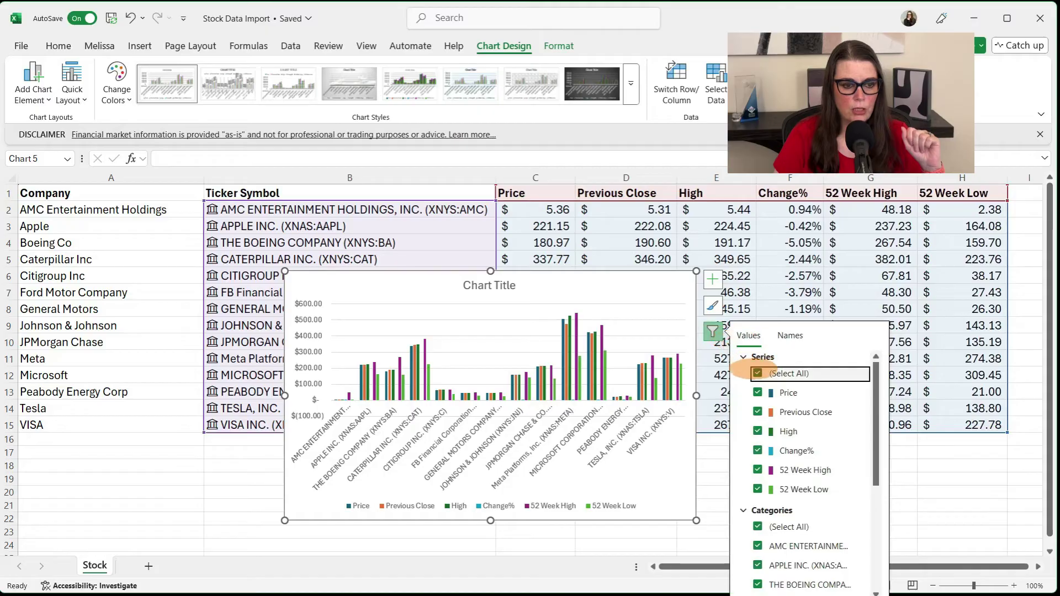
click(757, 373)
click(758, 393)
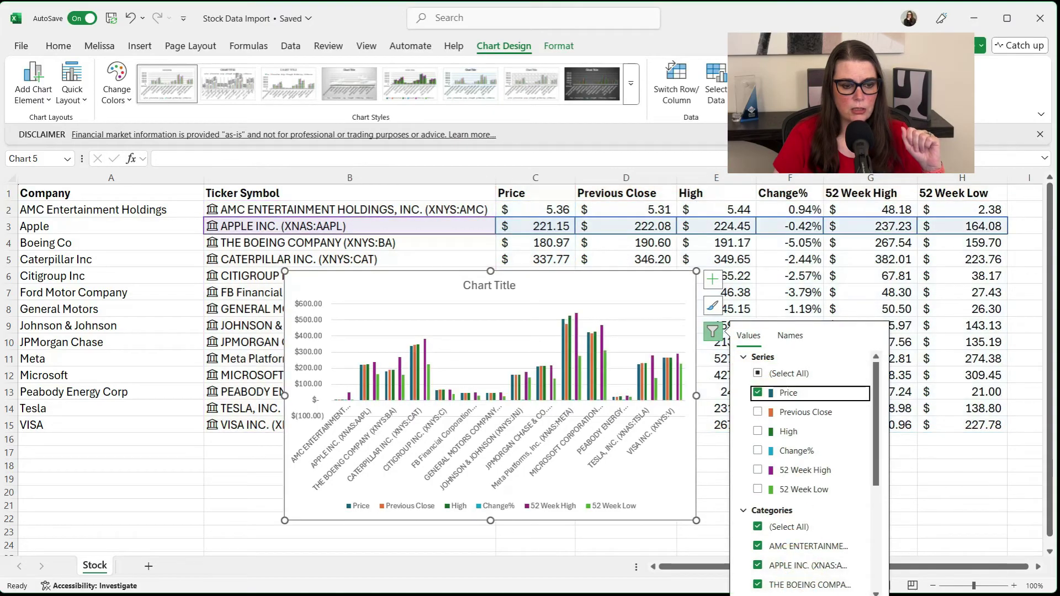
click(409, 283)
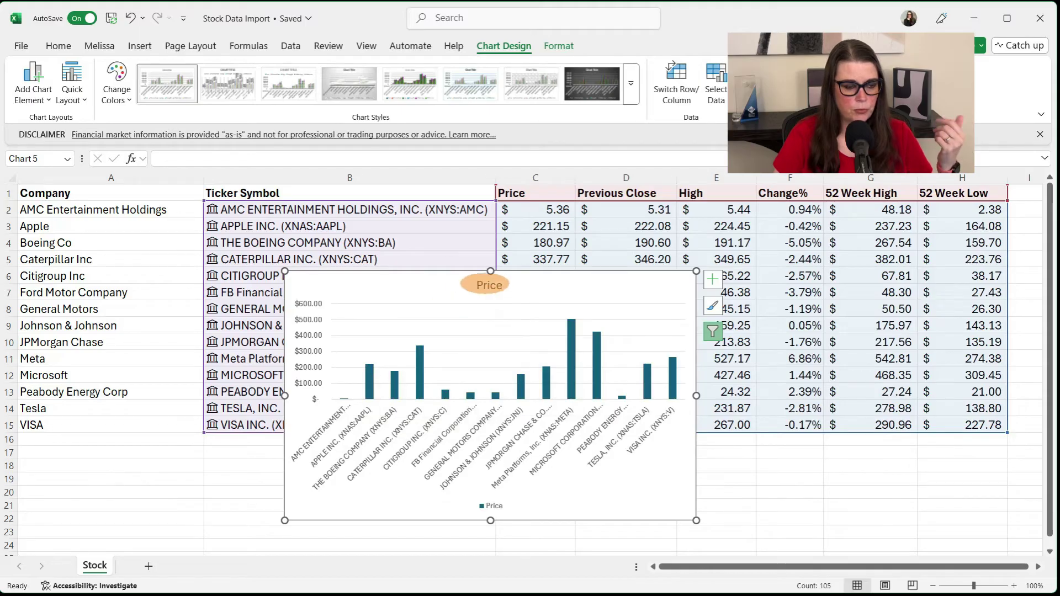
- Retitle the chart 'Stock Market Information'
double_click(486, 286)
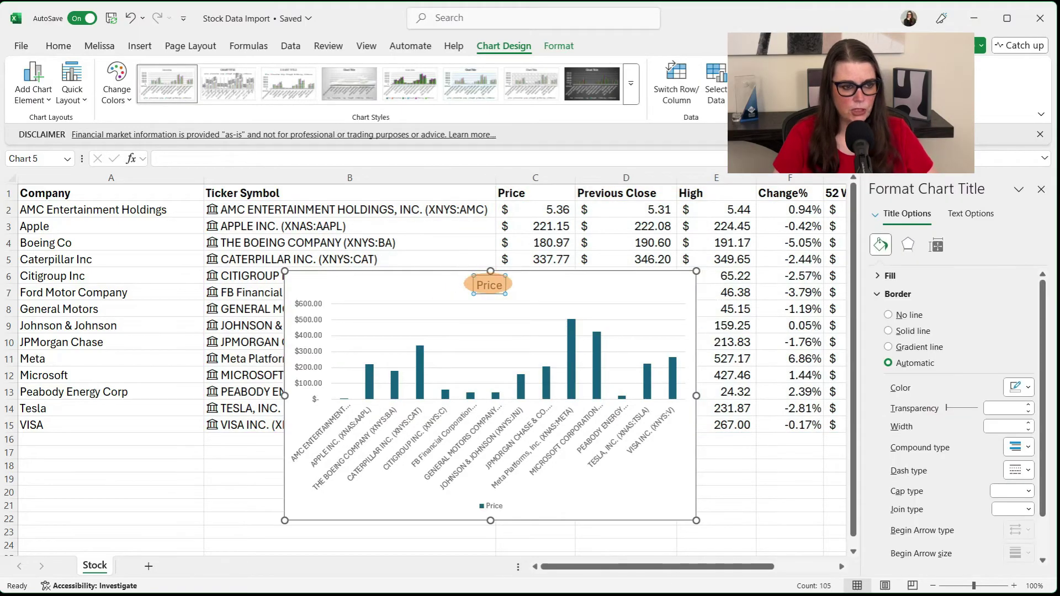
click(478, 285)
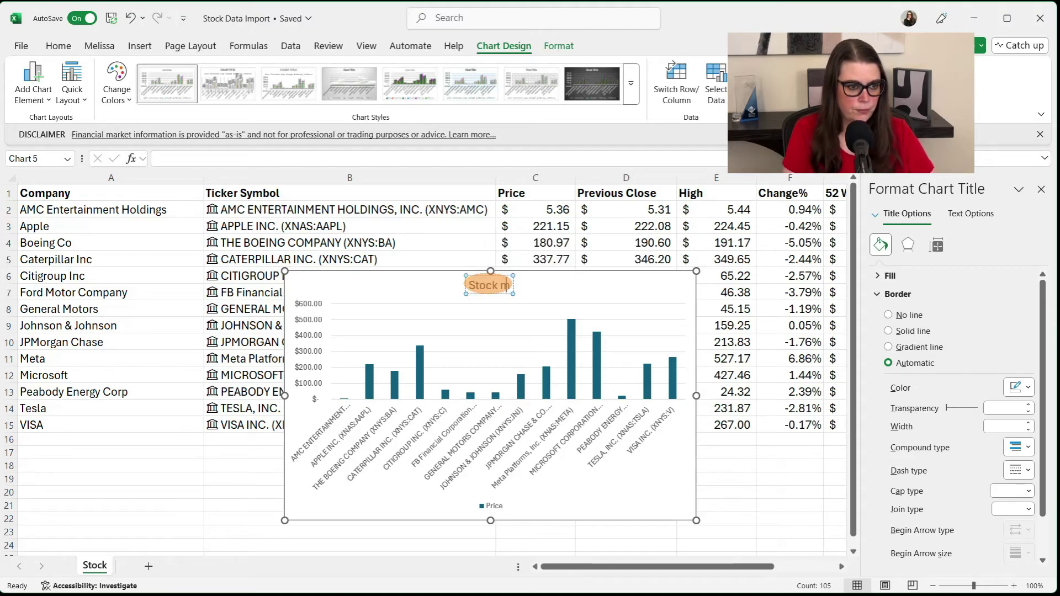
text(Stock Market In)
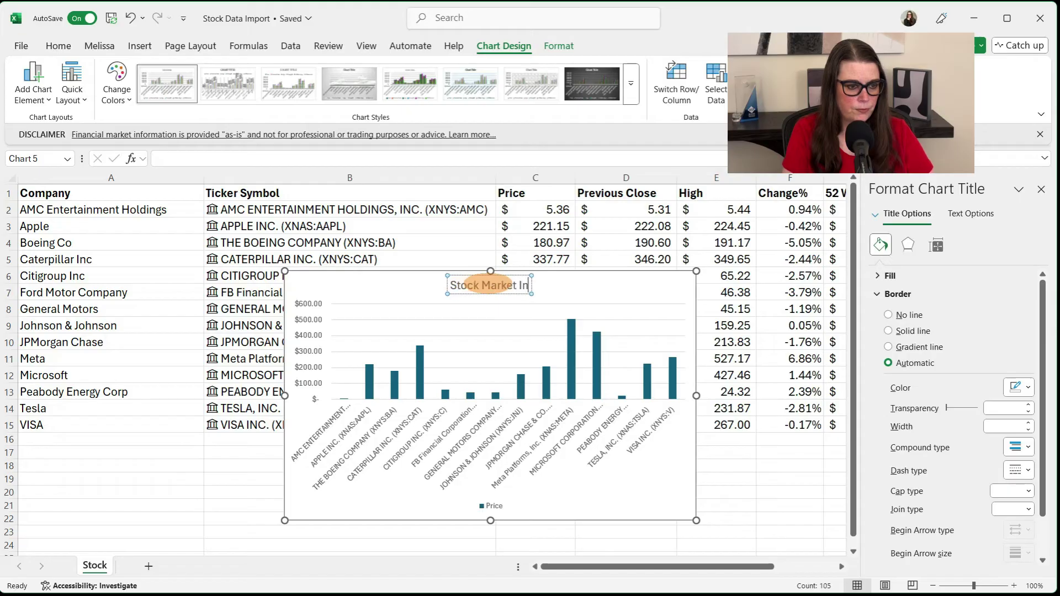
text(formation)
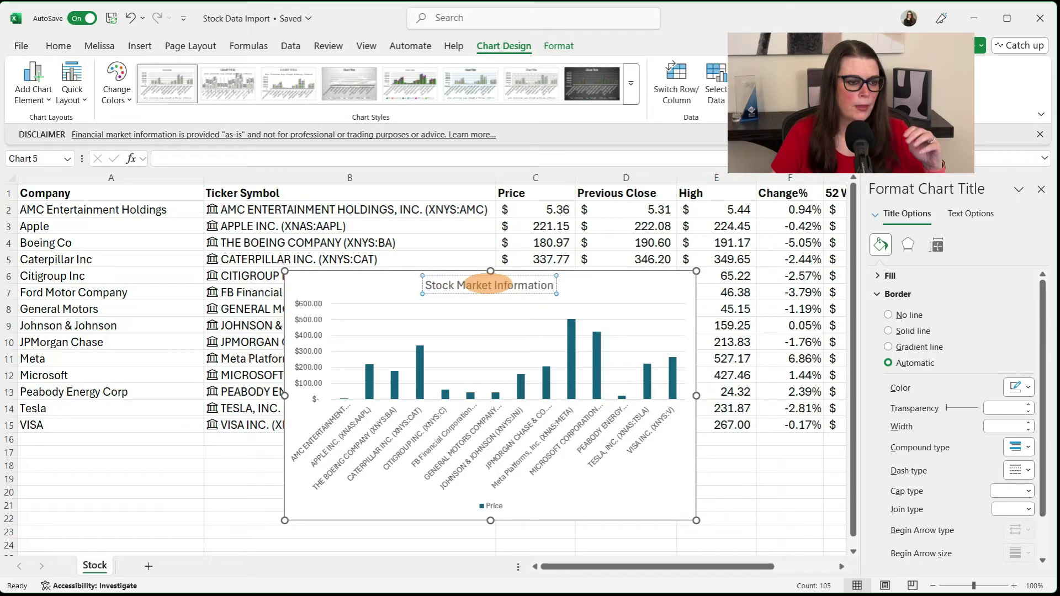
click(403, 284)
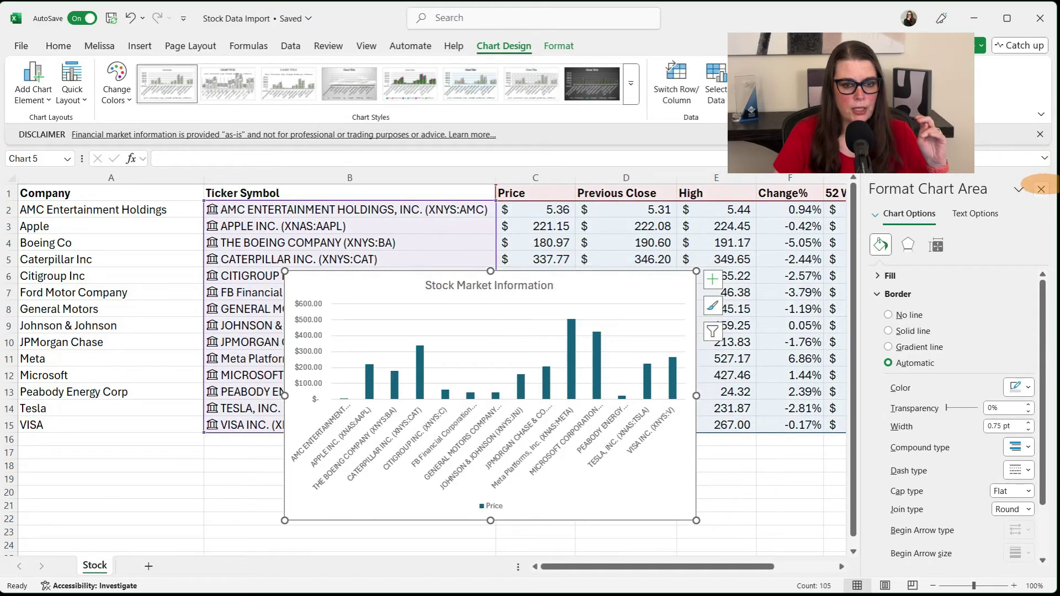
- Close the Format Chart Area pane and check the Price bars against the table values
click(1041, 189)
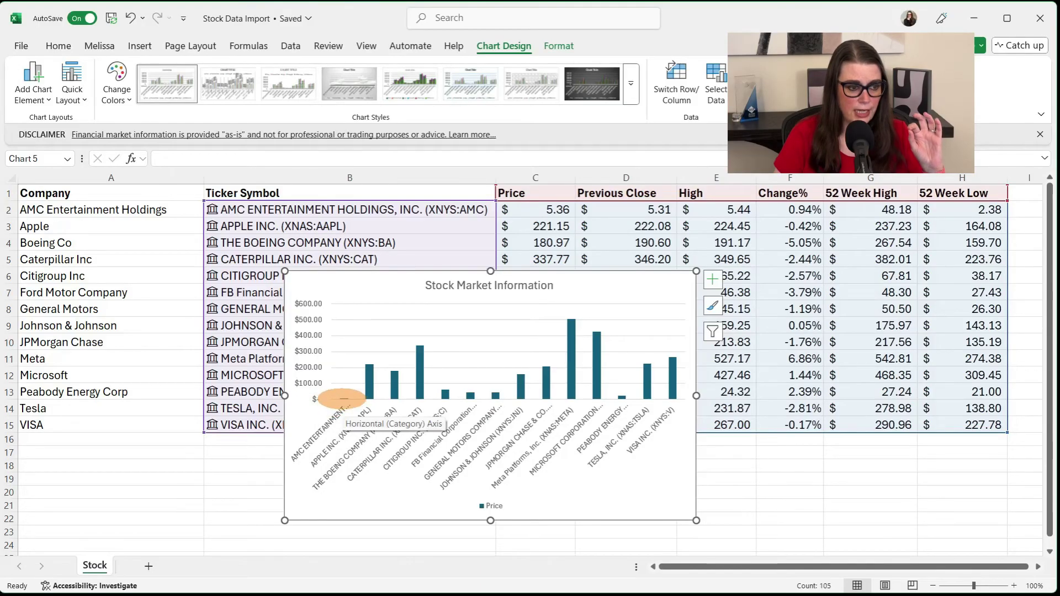
mouse_move(368, 374)
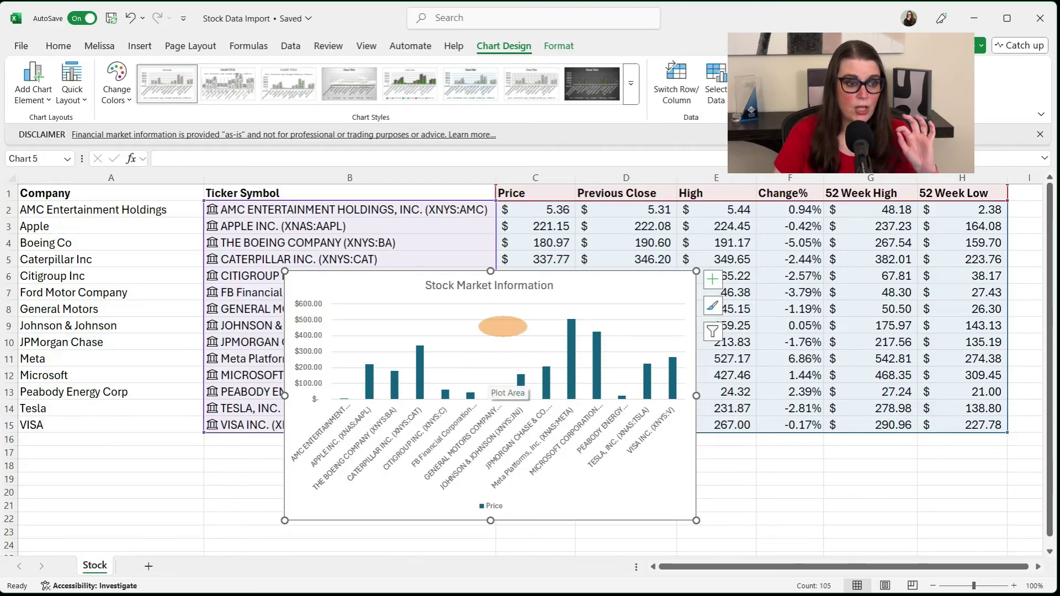
click(289, 44)
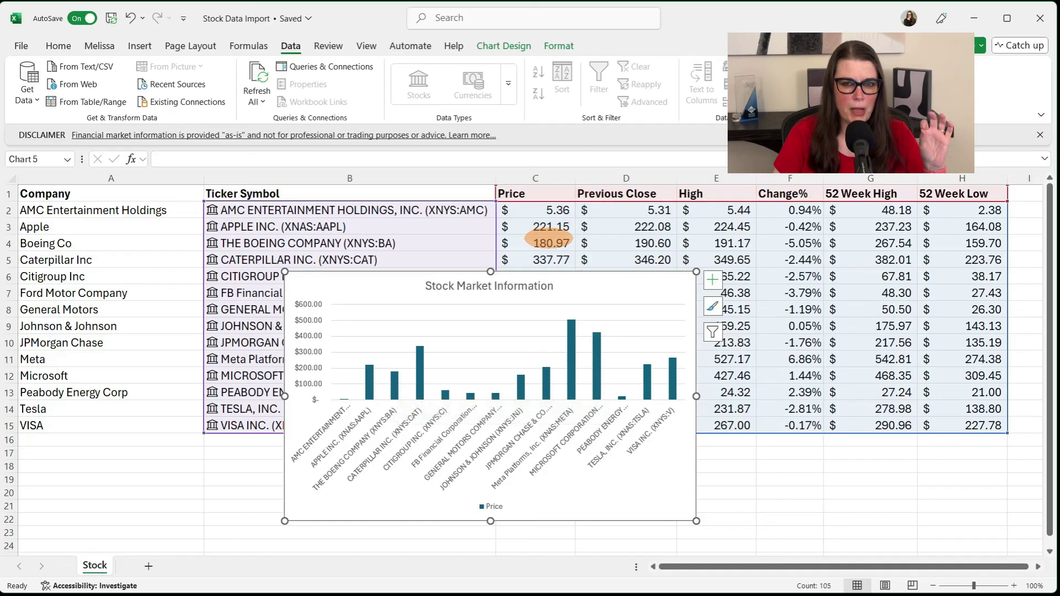
- Refresh all linked stock data from the Data tab
click(258, 75)
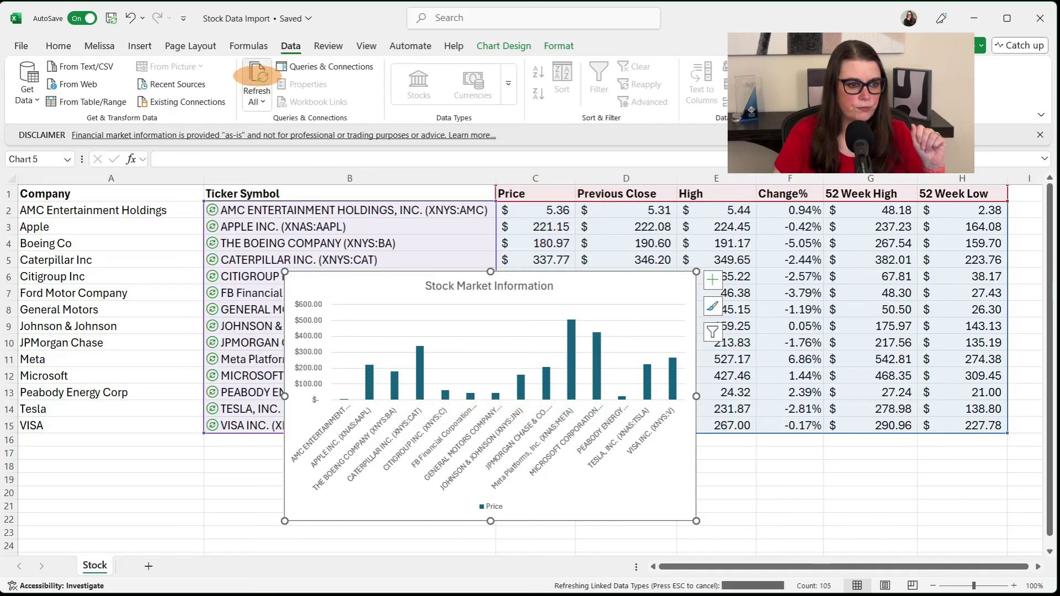